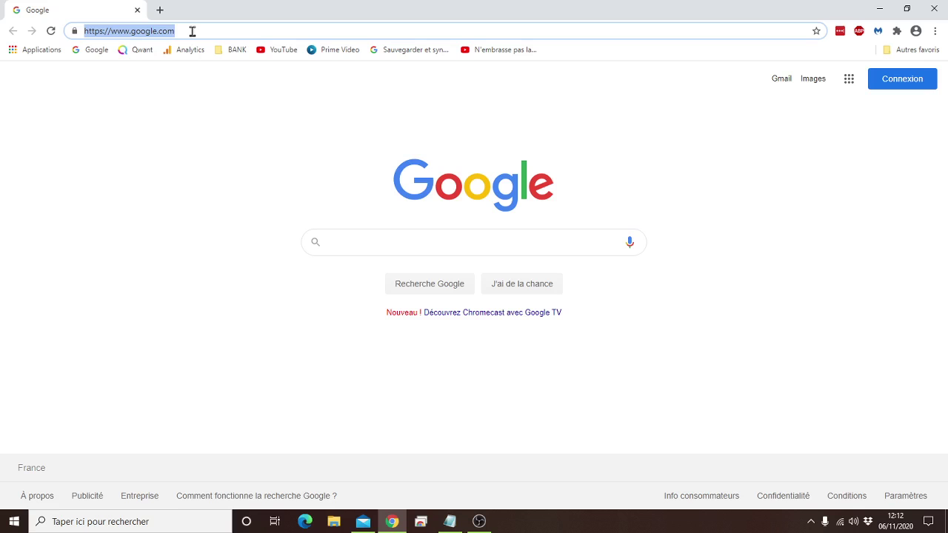
- Search Google for libre office and open the official French LibreOffice download page
{"action": "type", "text": "libre office"}
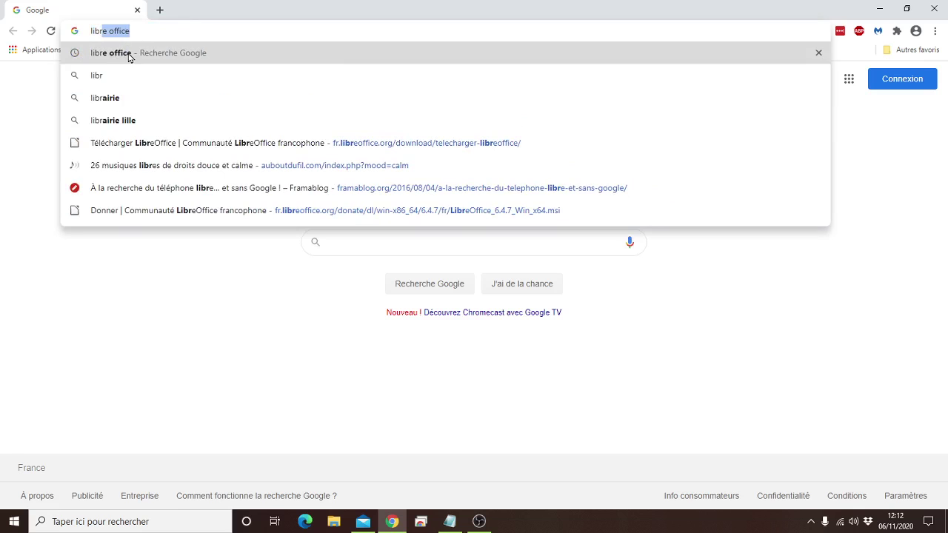
{"action": "left_click", "coordinate": [152, 55]}
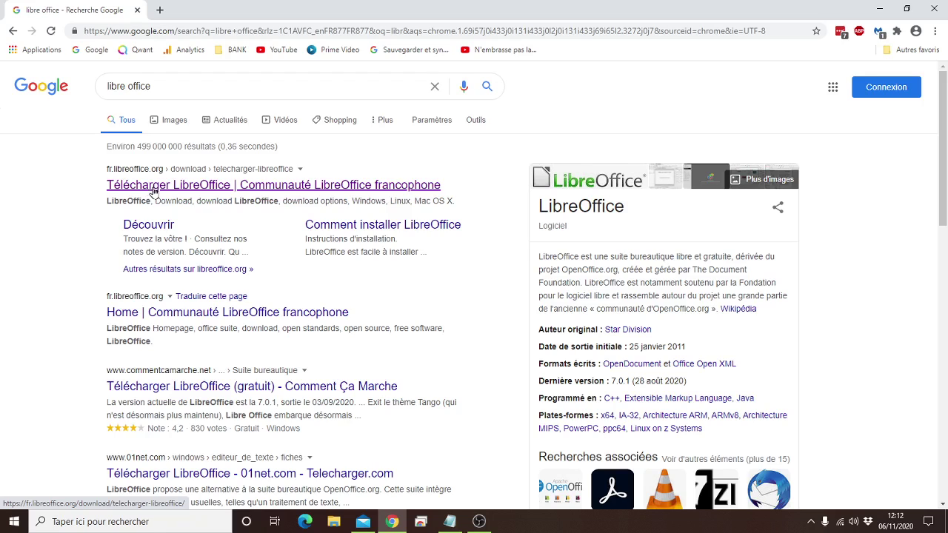
{"action": "left_click", "coordinate": [154, 191]}
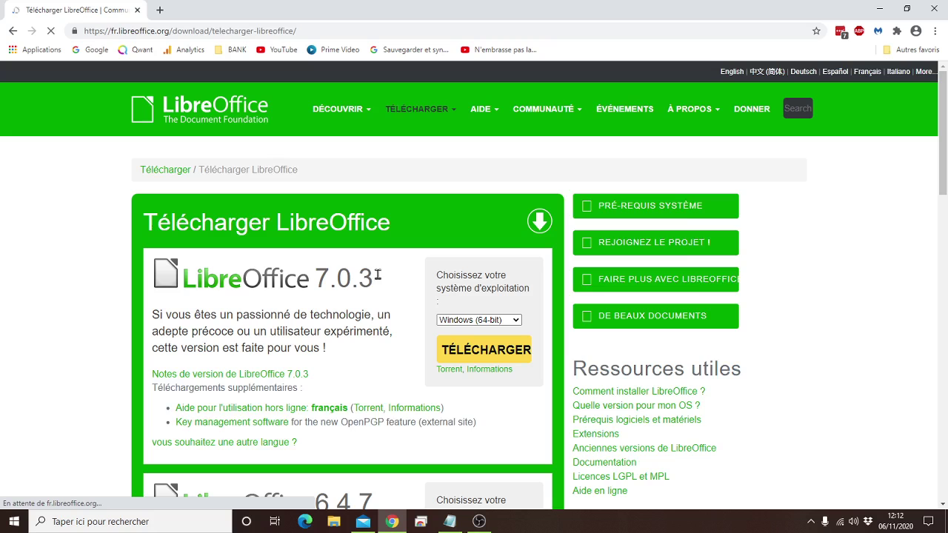
- Download LibreOffice 6.4.7 for Windows (64-bit), continuing past the Malwarebytes site block, and return to the download page
{"action": "scroll", "coordinate": [391, 284], "scroll_direction": "down", "scroll_amount": 2}
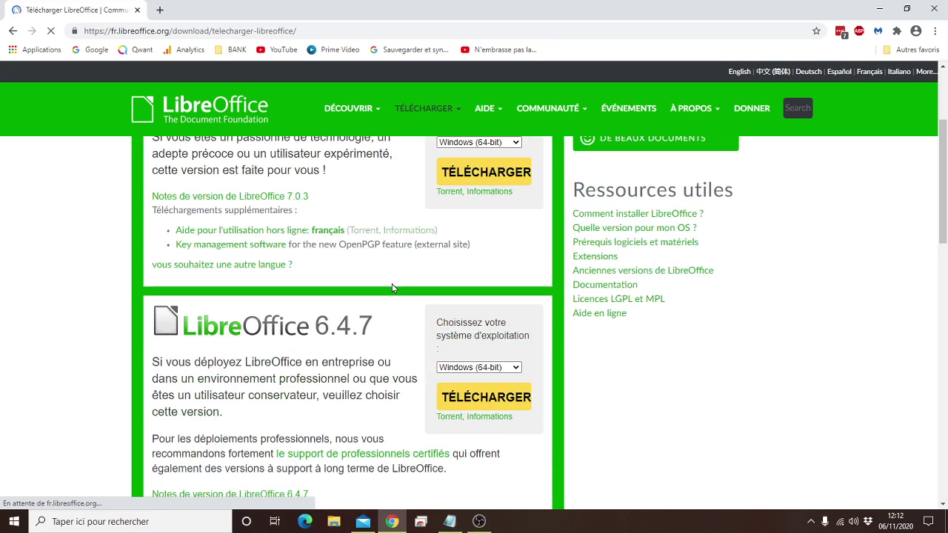
{"action": "scroll", "coordinate": [392, 283], "scroll_direction": "down", "scroll_amount": 1}
{"action": "scroll", "coordinate": [392, 288], "scroll_direction": "up", "scroll_amount": 1}
{"action": "scroll", "coordinate": [392, 289], "scroll_direction": "up", "scroll_amount": 1}
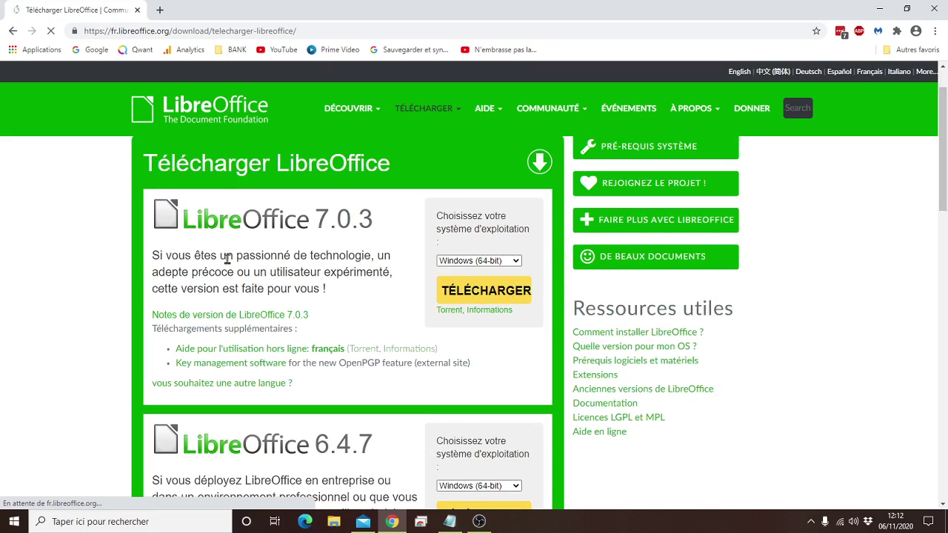
{"action": "scroll", "coordinate": [399, 265], "scroll_direction": "down", "scroll_amount": 3}
{"action": "scroll", "coordinate": [312, 298], "scroll_direction": "down", "scroll_amount": 1}
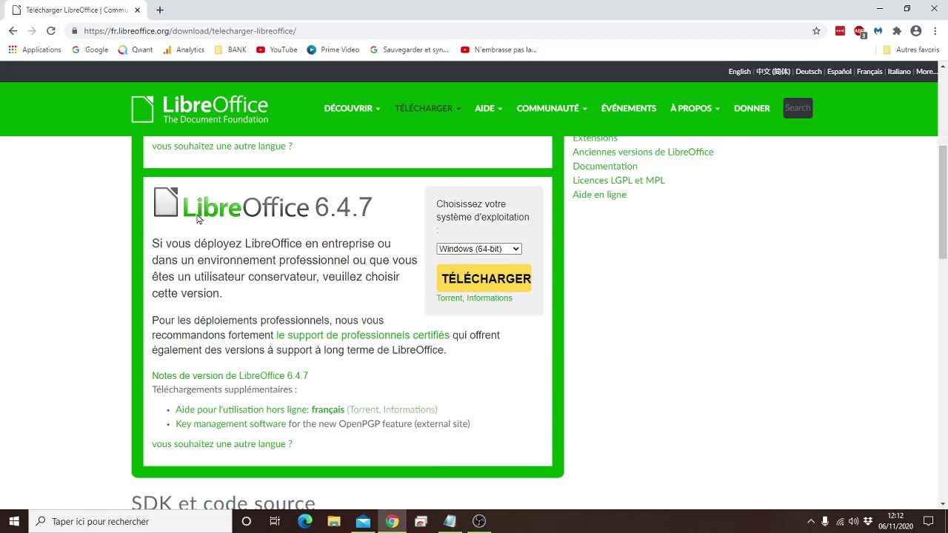
{"action": "left_click", "coordinate": [484, 284]}
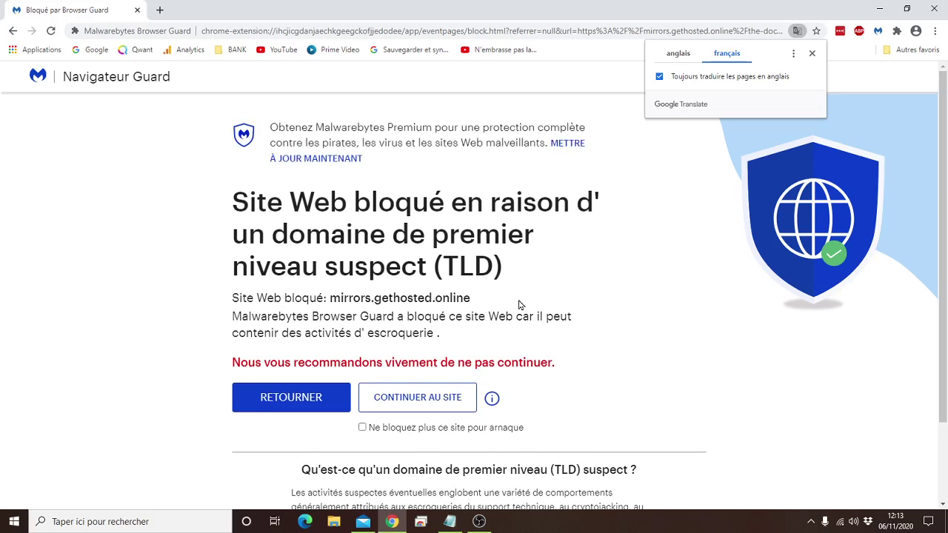
{"action": "left_click", "coordinate": [417, 400]}
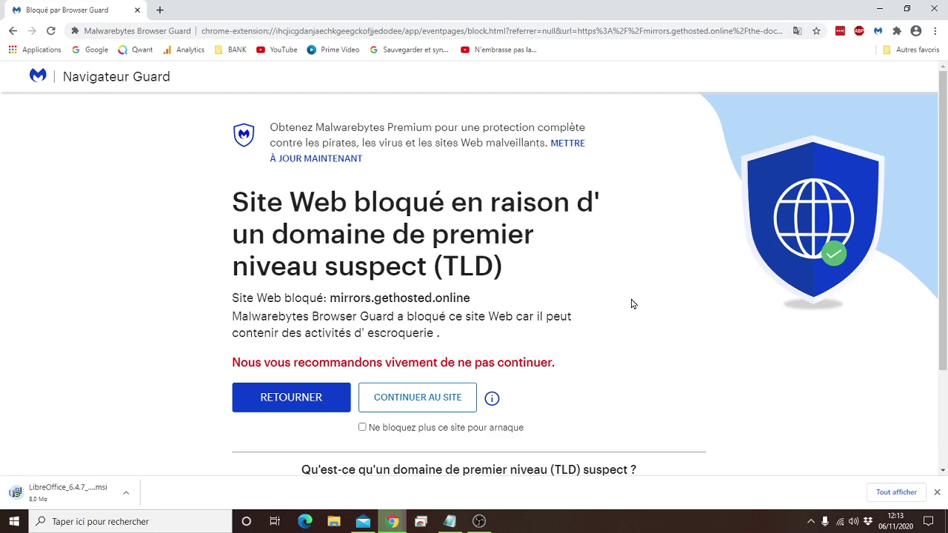
{"action": "left_click", "coordinate": [12, 32]}
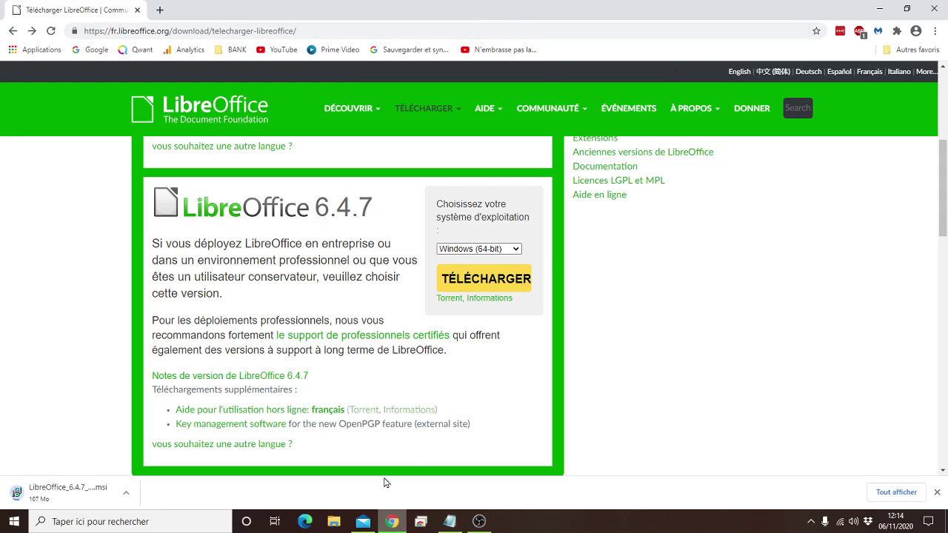
{"action": "left_click", "coordinate": [362, 525]}
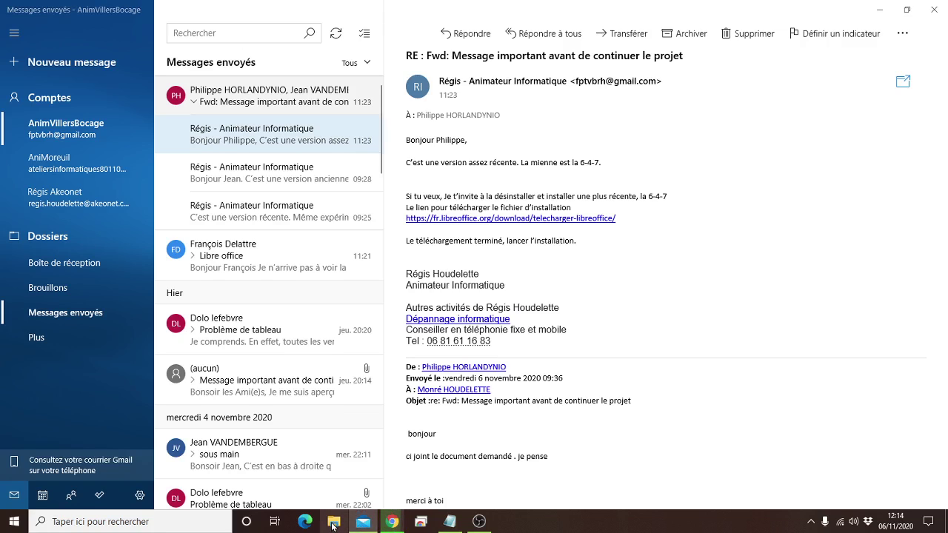
{"action": "left_click", "coordinate": [332, 523]}
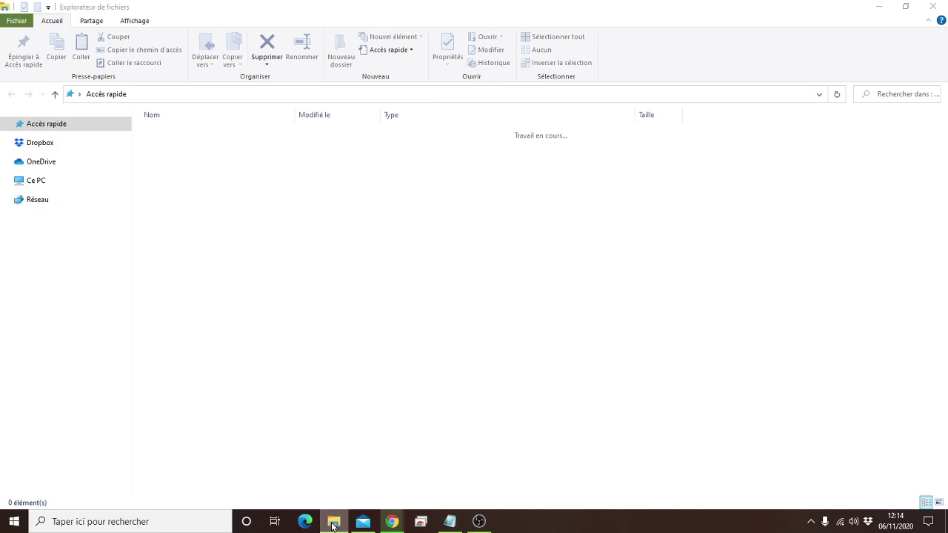
{"action": "left_click", "coordinate": [332, 523]}
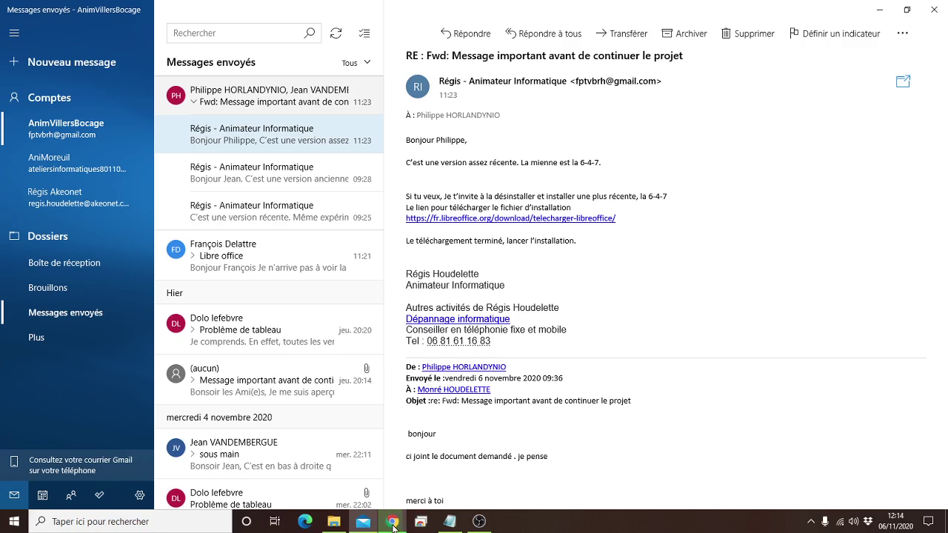
{"action": "mouse_move", "coordinate": [393, 524]}
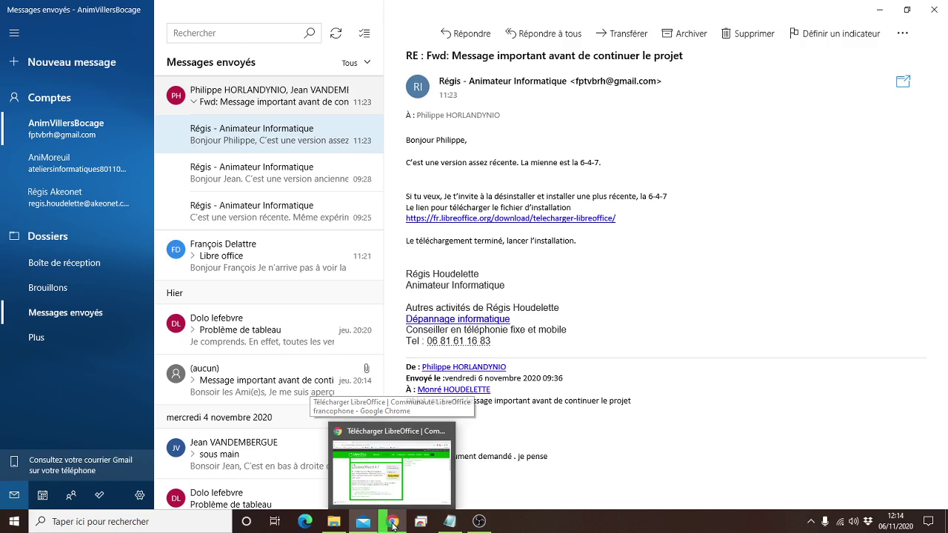
{"action": "left_click", "coordinate": [393, 521]}
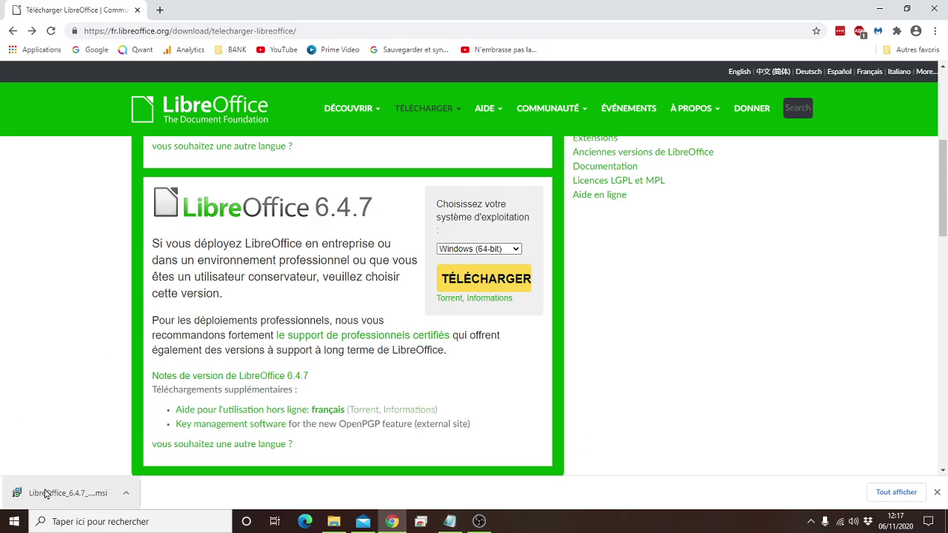
- Look for the LibreOffice installer in the Téléchargements folder in File Explorer, and return to Chrome
{"action": "left_click", "coordinate": [333, 524]}
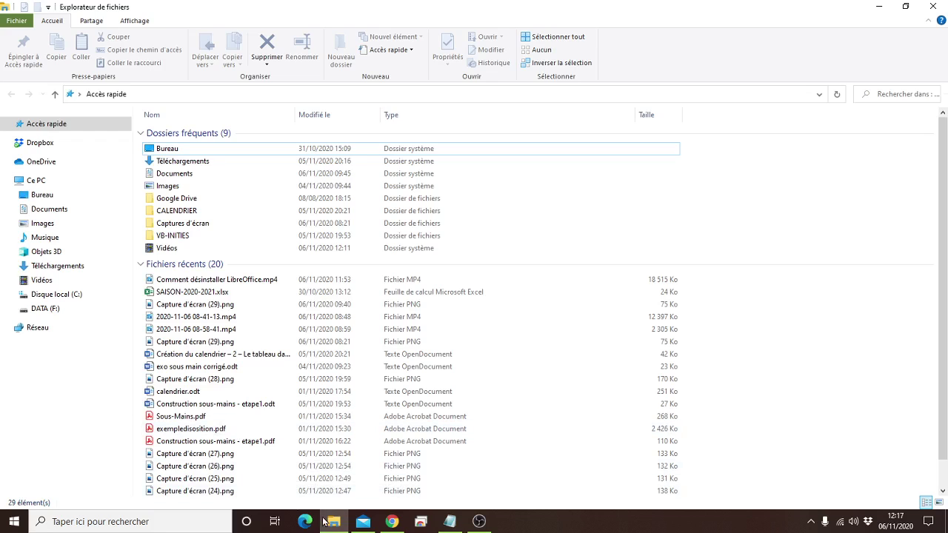
{"action": "mouse_move", "coordinate": [332, 522]}
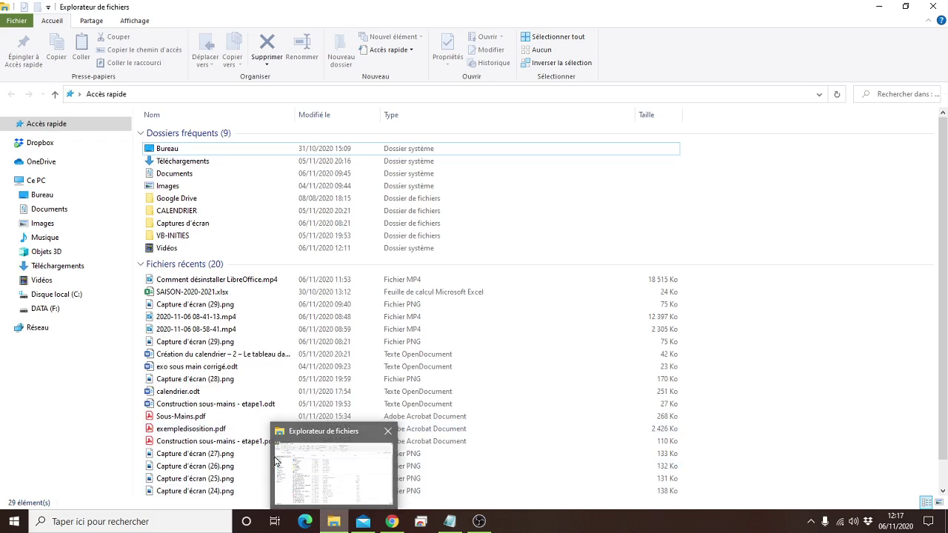
{"action": "left_click", "coordinate": [47, 268]}
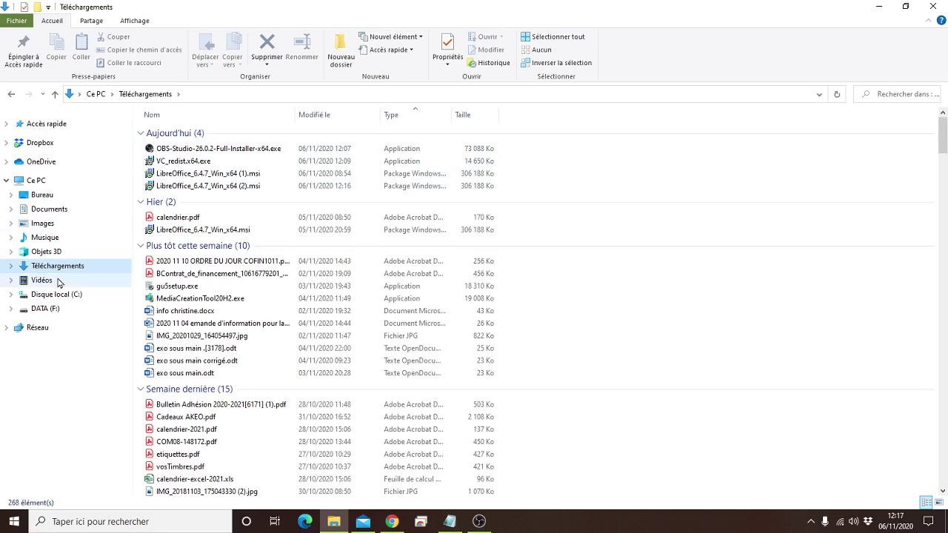
{"action": "left_click", "coordinate": [392, 522]}
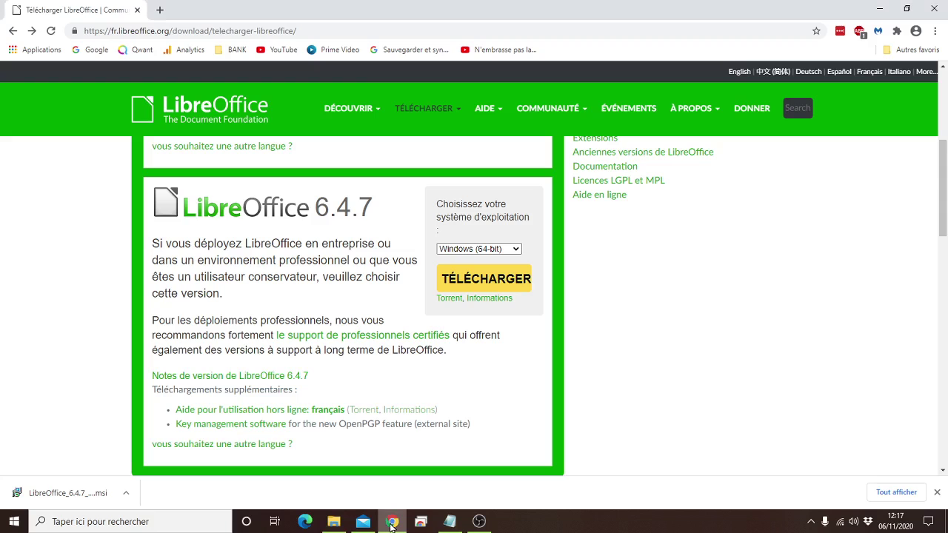
- Install LibreOffice from the downloaded 6.4.7 MSI with the Normale type, clearing the desktop shortcut option, and finish the wizard
{"action": "left_click", "coordinate": [52, 494]}
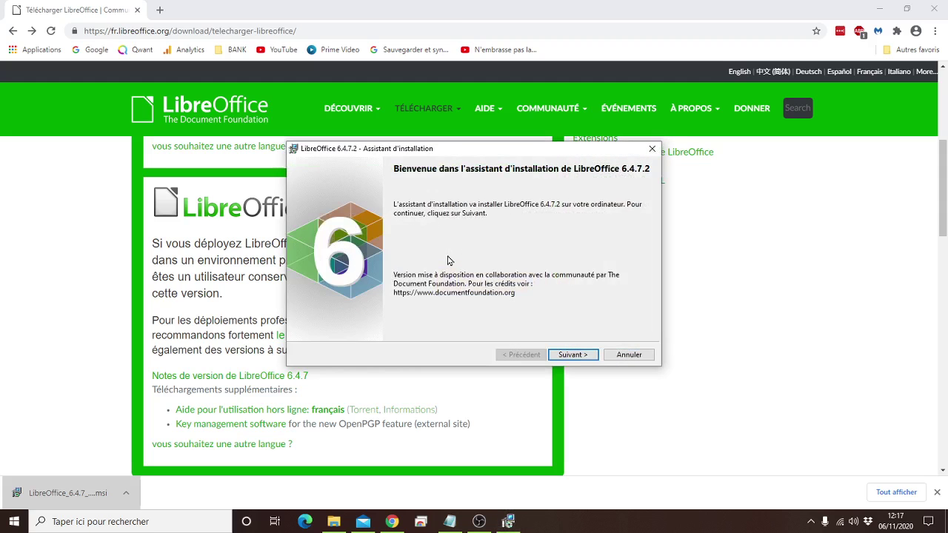
{"action": "left_click", "coordinate": [567, 357]}
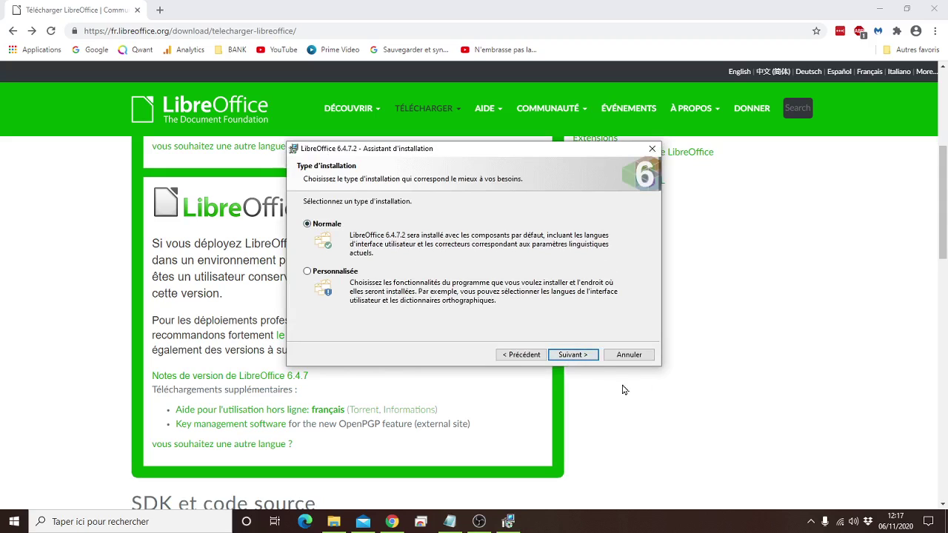
{"action": "left_click", "coordinate": [580, 357]}
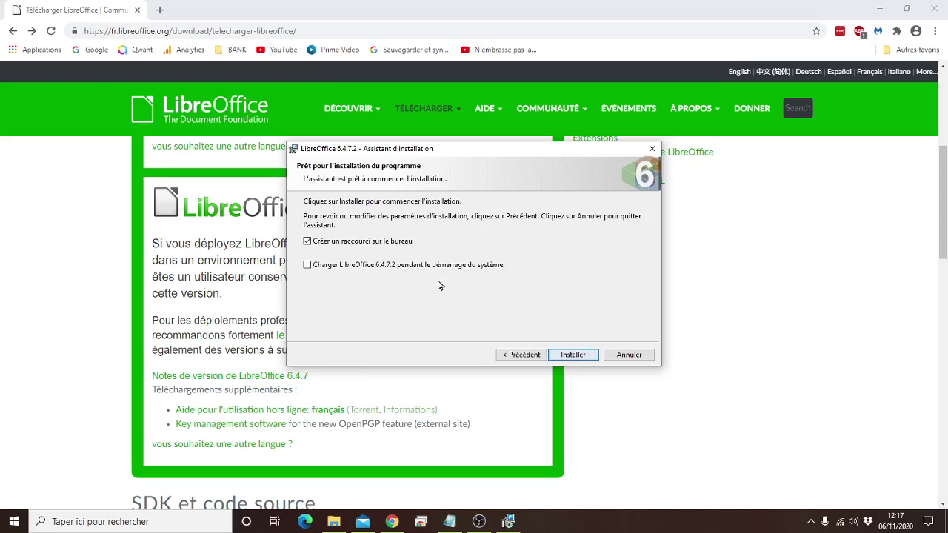
{"action": "left_click", "coordinate": [307, 241]}
{"action": "left_click", "coordinate": [572, 359]}
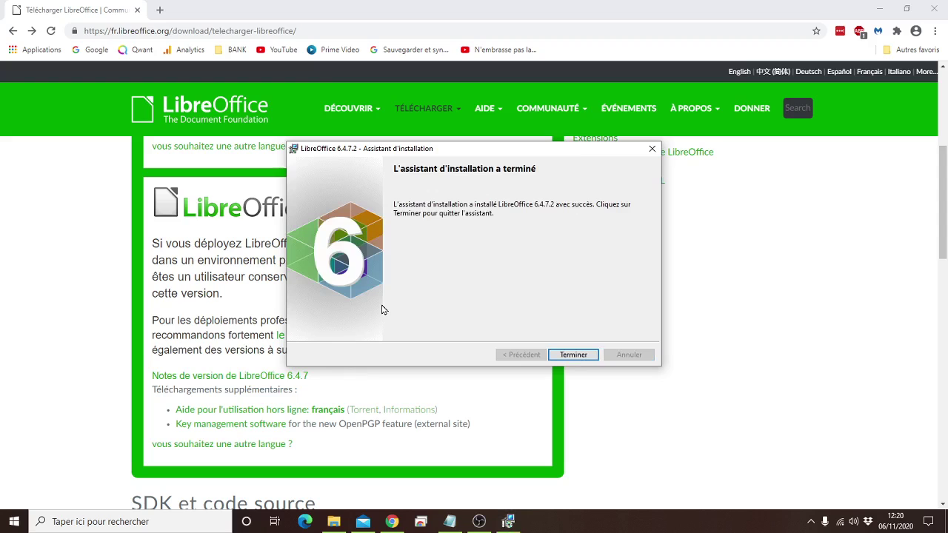
{"action": "left_click", "coordinate": [578, 356]}
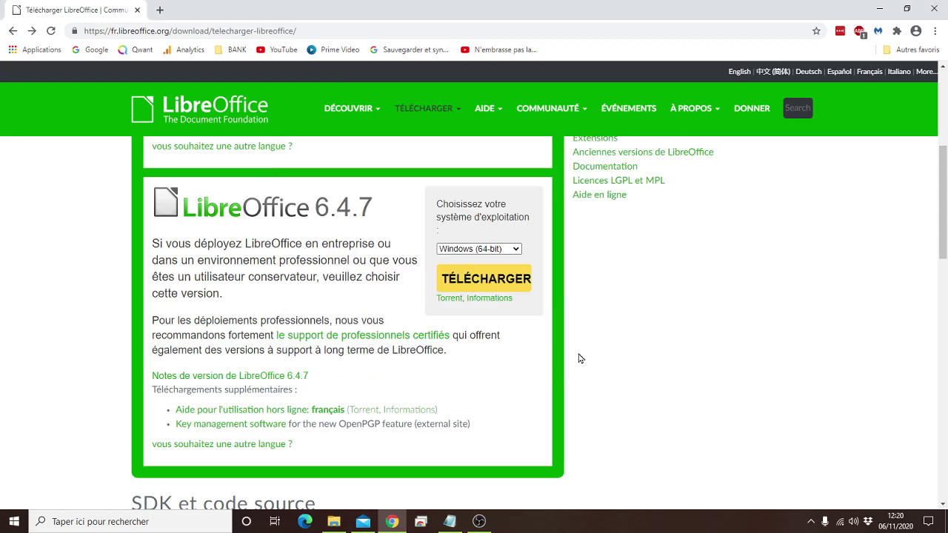
- Find the LibreOffice 6.4 program group among the installed applications and launch LibreOffice Writer
{"action": "left_click", "coordinate": [157, 521]}
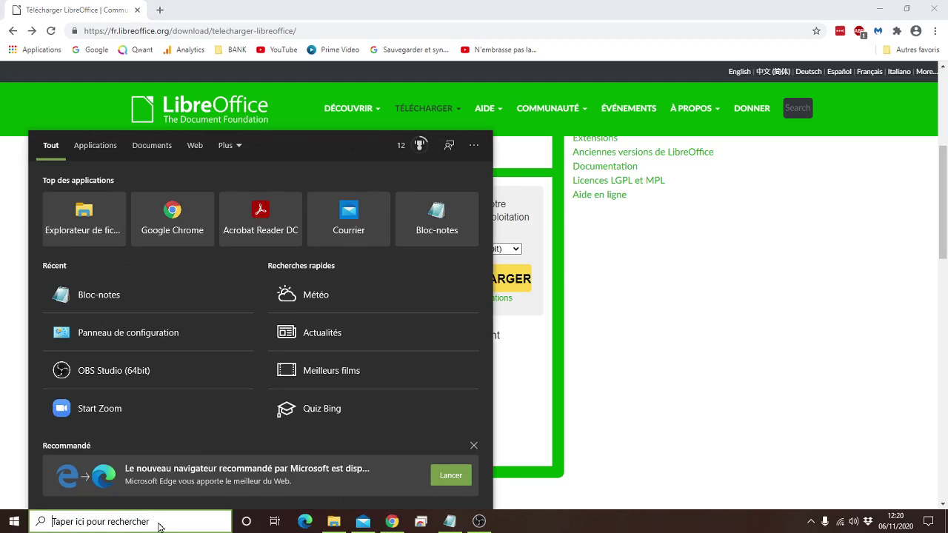
{"action": "type", "text": "wri"}
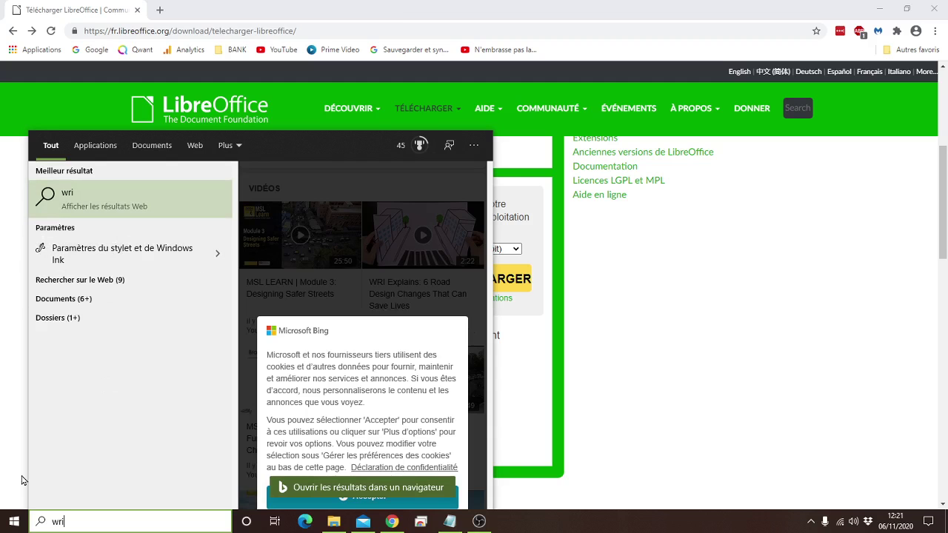
{"action": "left_click", "coordinate": [14, 521]}
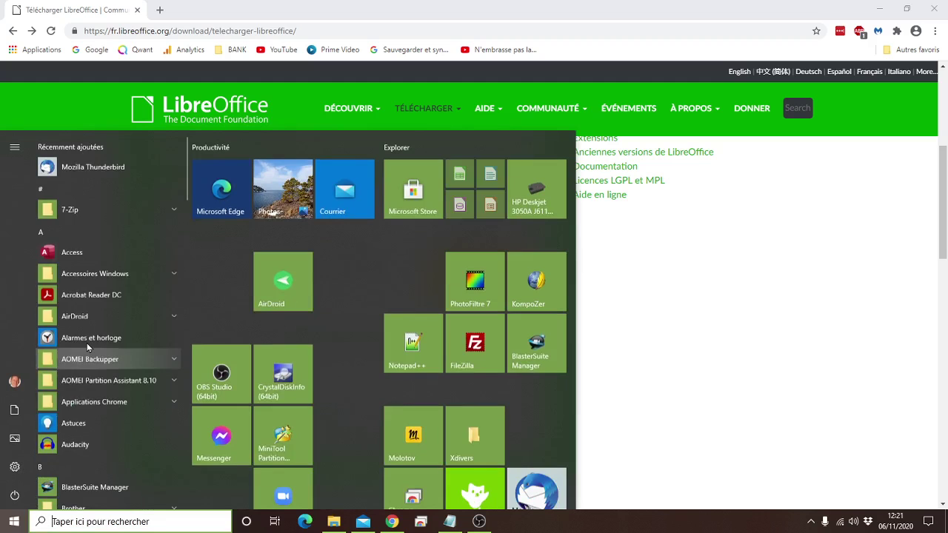
{"action": "scroll", "coordinate": [64, 371], "scroll_direction": "down", "scroll_amount": 10}
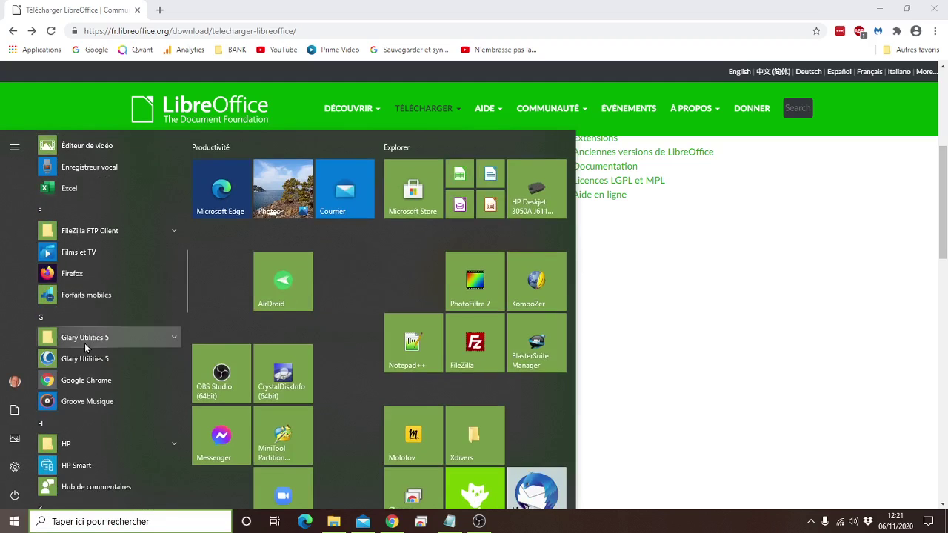
{"action": "scroll", "coordinate": [86, 348], "scroll_direction": "down", "scroll_amount": 5}
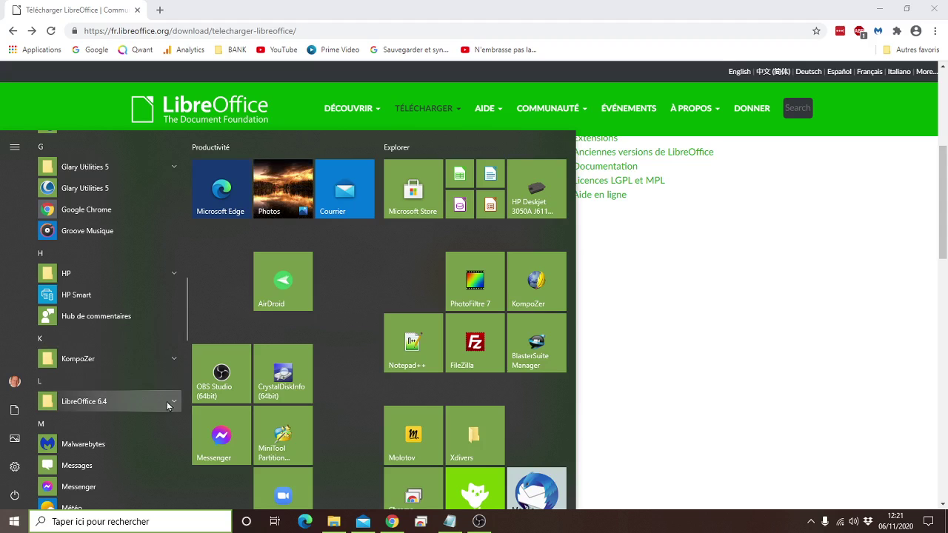
{"action": "left_click", "coordinate": [172, 402]}
{"action": "scroll", "coordinate": [156, 396], "scroll_direction": "down", "scroll_amount": 3}
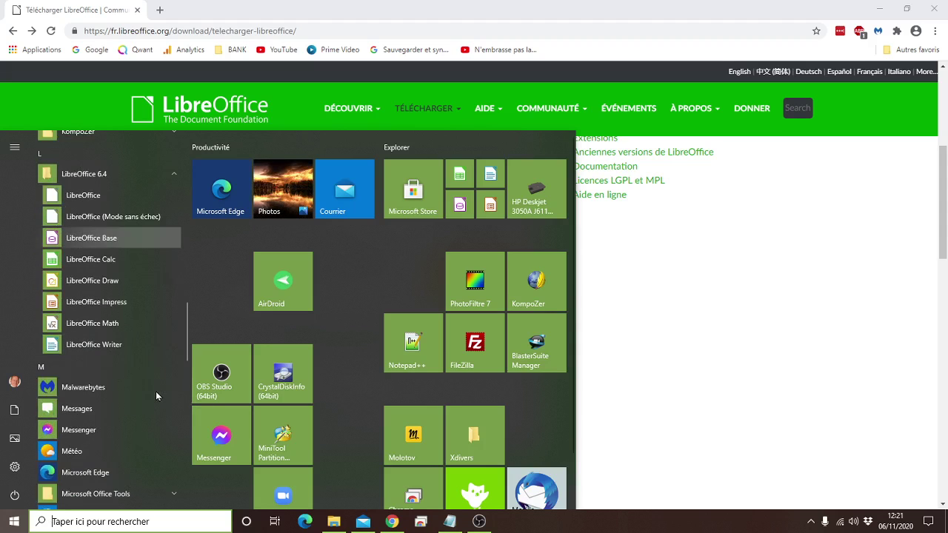
{"action": "left_click", "coordinate": [100, 345]}
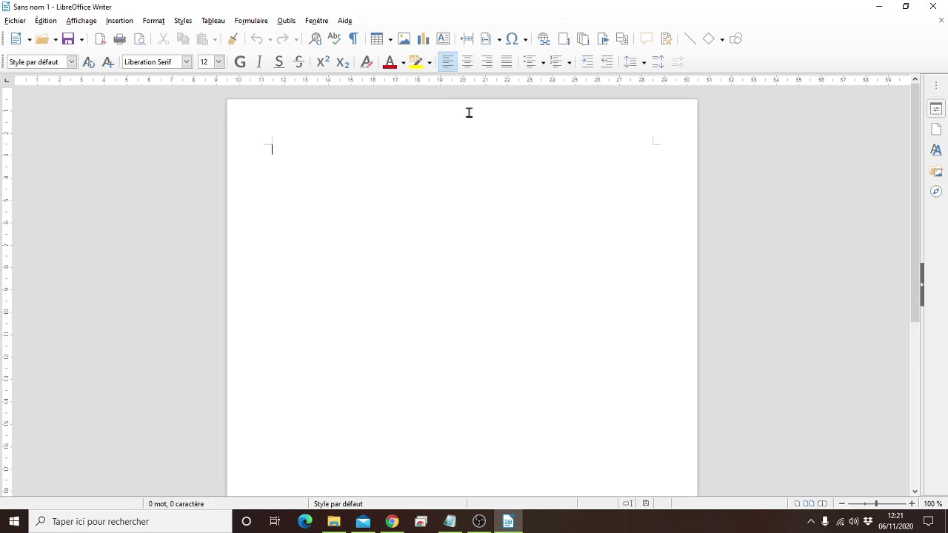
- Check the installed version in the À propos de LibreOffice information and close it
{"action": "left_click", "coordinate": [344, 21]}
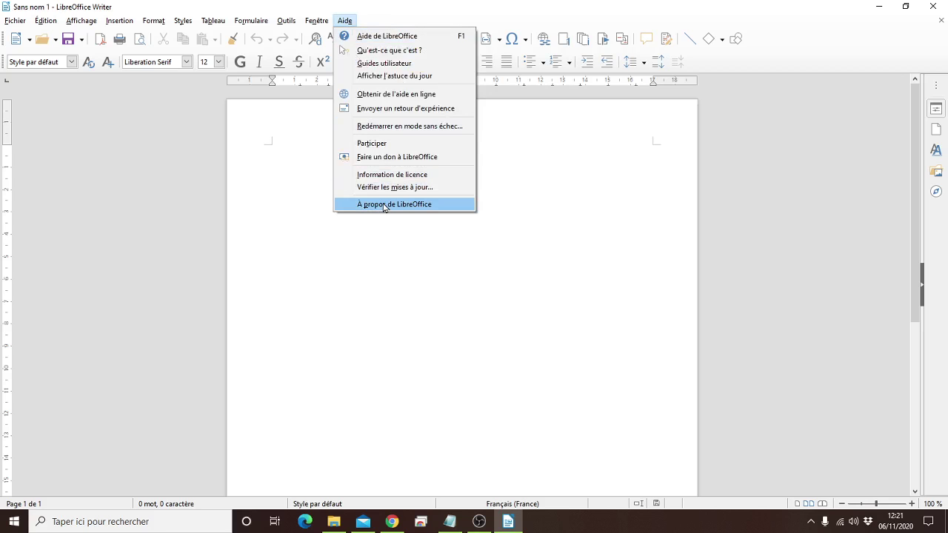
{"action": "key", "text": "Escape"}
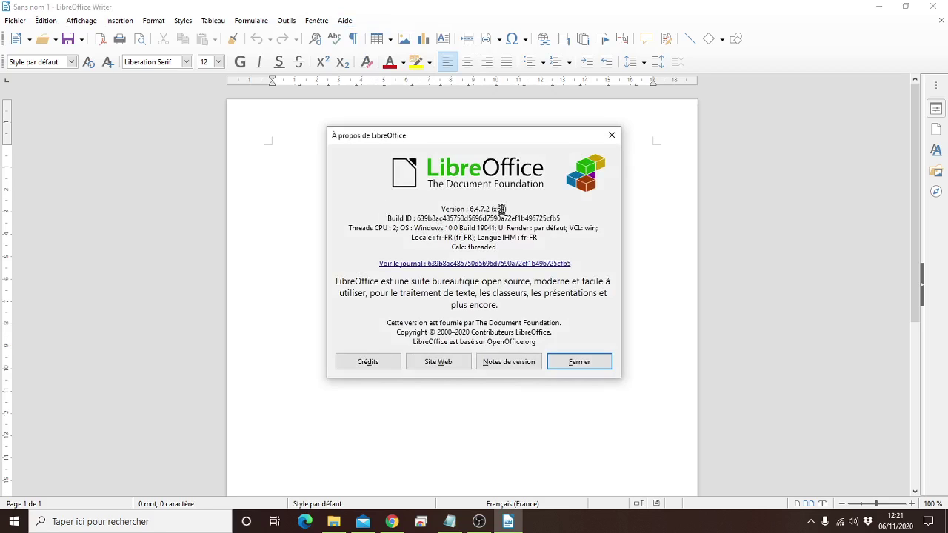
{"action": "left_click", "coordinate": [566, 362]}
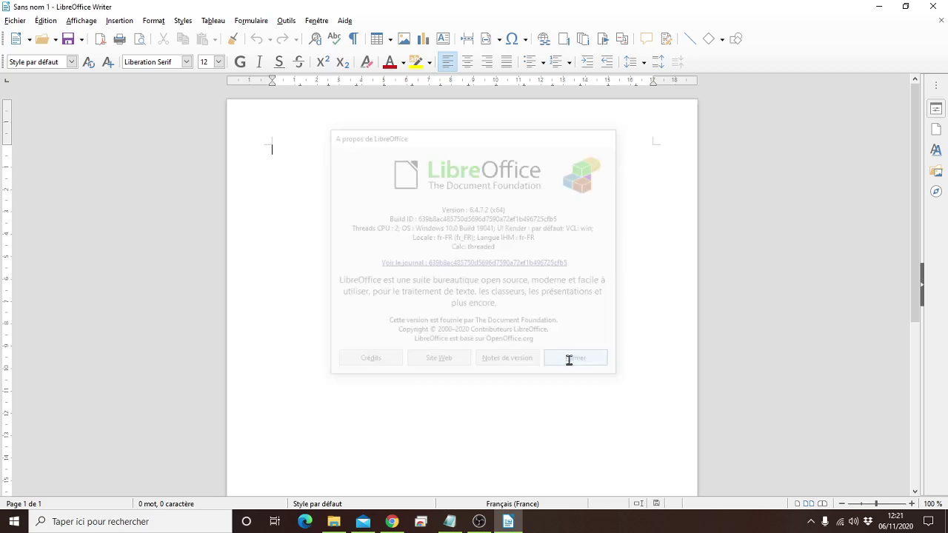
- Open the recently used document tableau3[3373].odt in editing mode and close Writer
{"action": "left_click", "coordinate": [16, 20]}
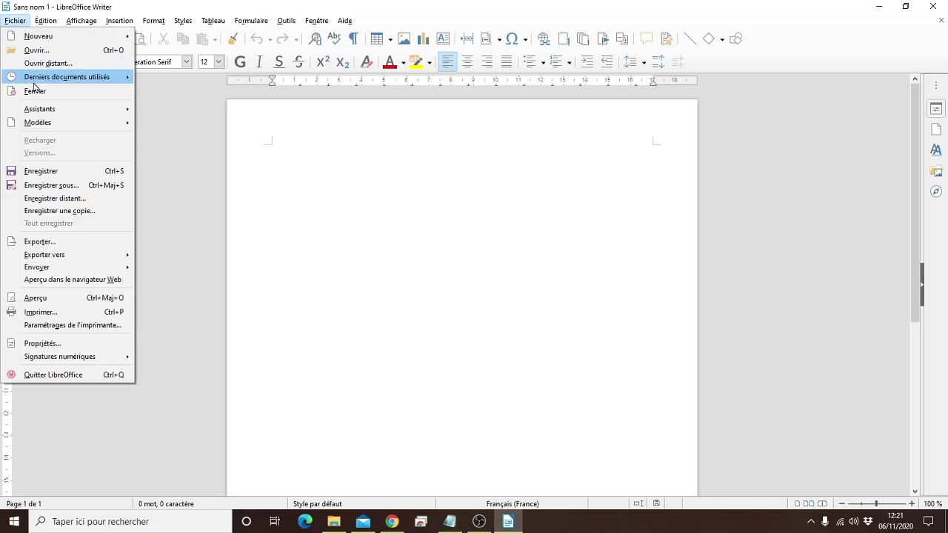
{"action": "mouse_move", "coordinate": [35, 79]}
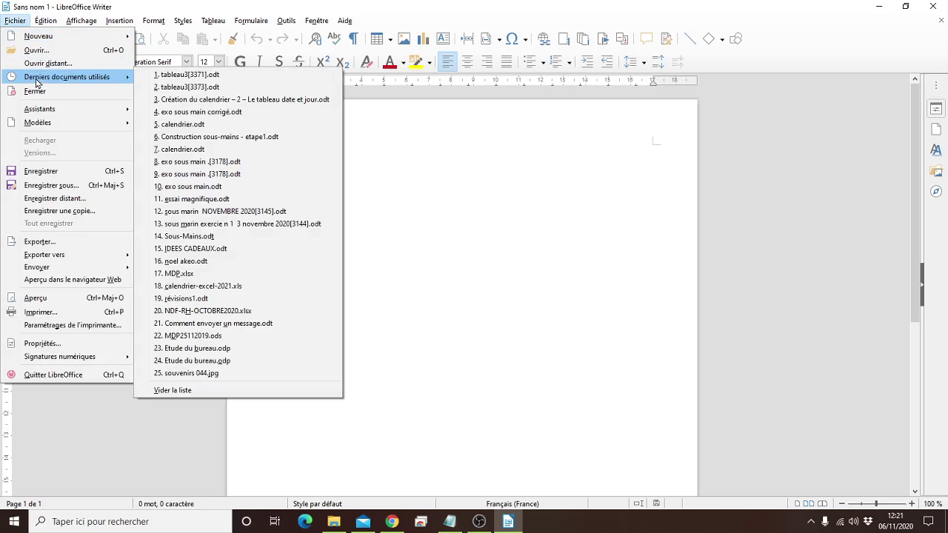
{"action": "left_click", "coordinate": [180, 88]}
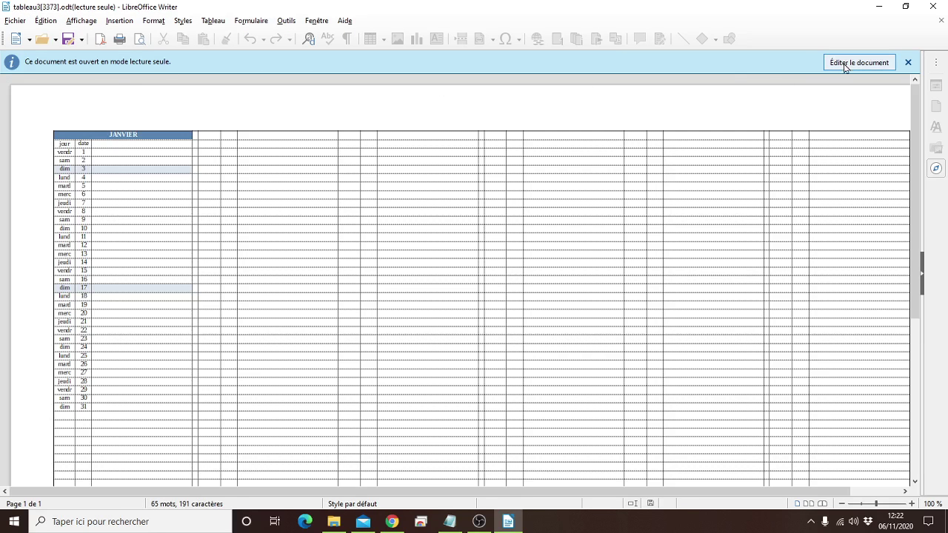
{"action": "left_click", "coordinate": [845, 64]}
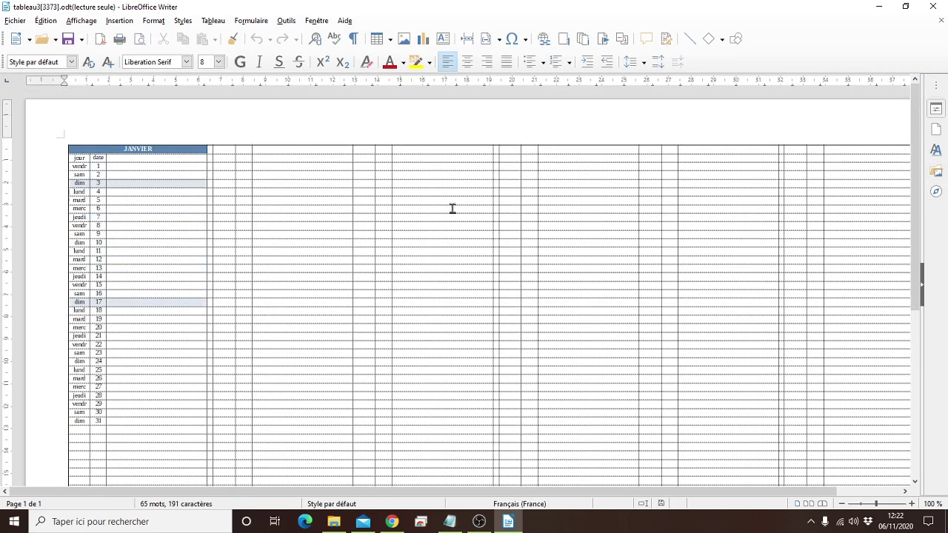
{"action": "left_click", "coordinate": [934, 8]}
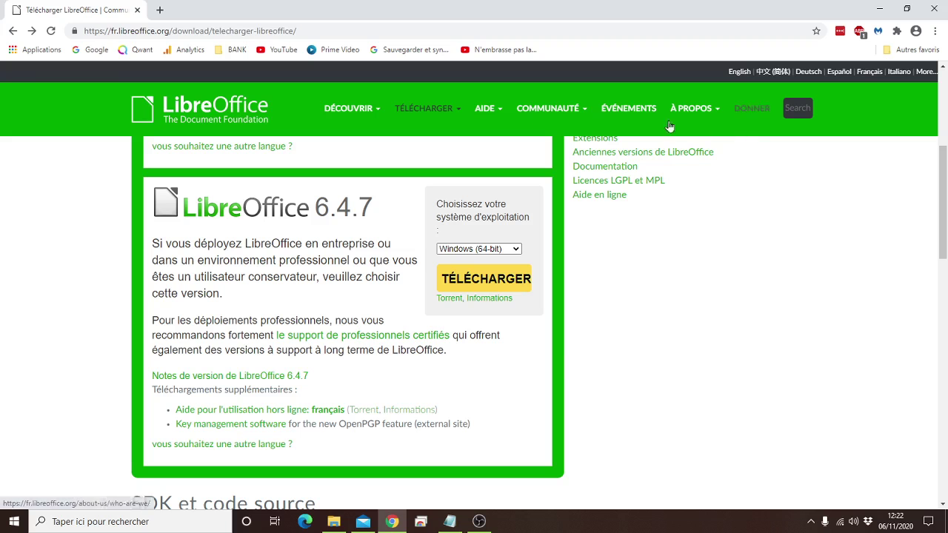